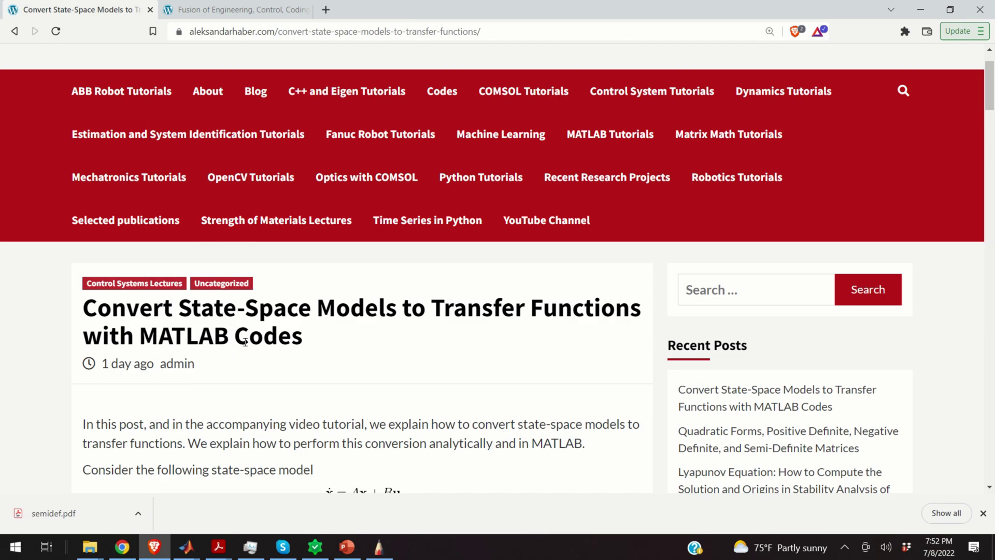
Browse the tutorial site's homepage and open the Dynamics Tutorials page
scroll(248, 343, "down", 8)
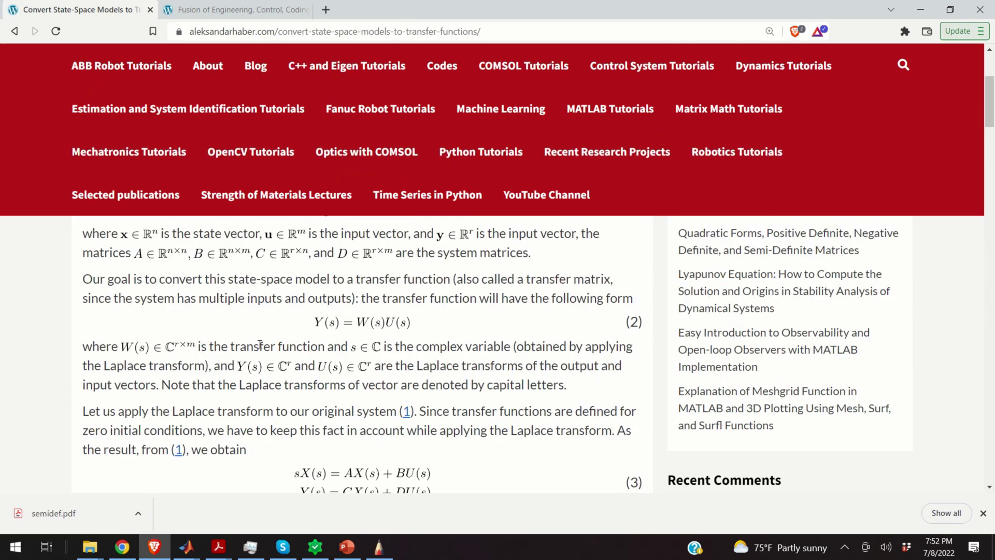
scroll(342, 321, "up", 1)
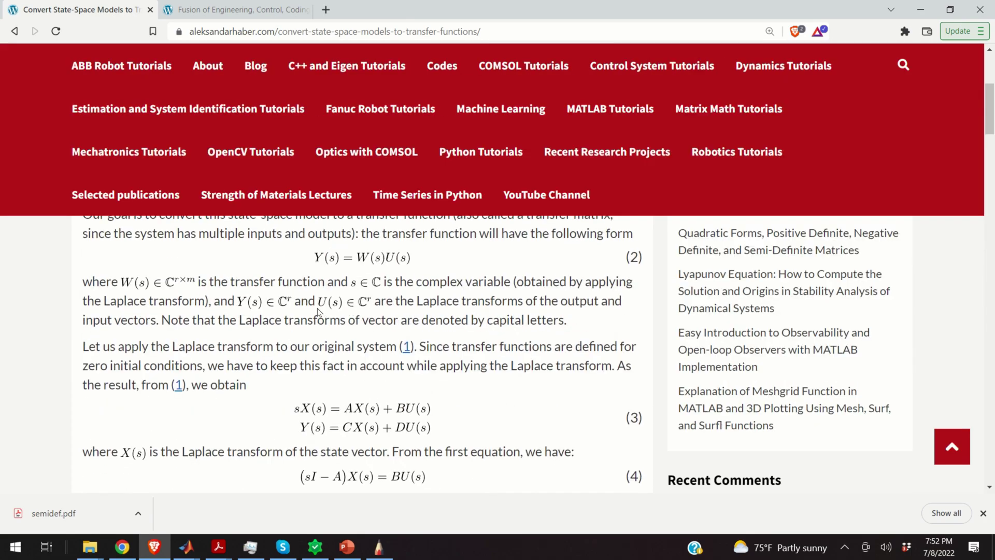
scroll(319, 311, "down", 5)
scroll(313, 312, "down", 2)
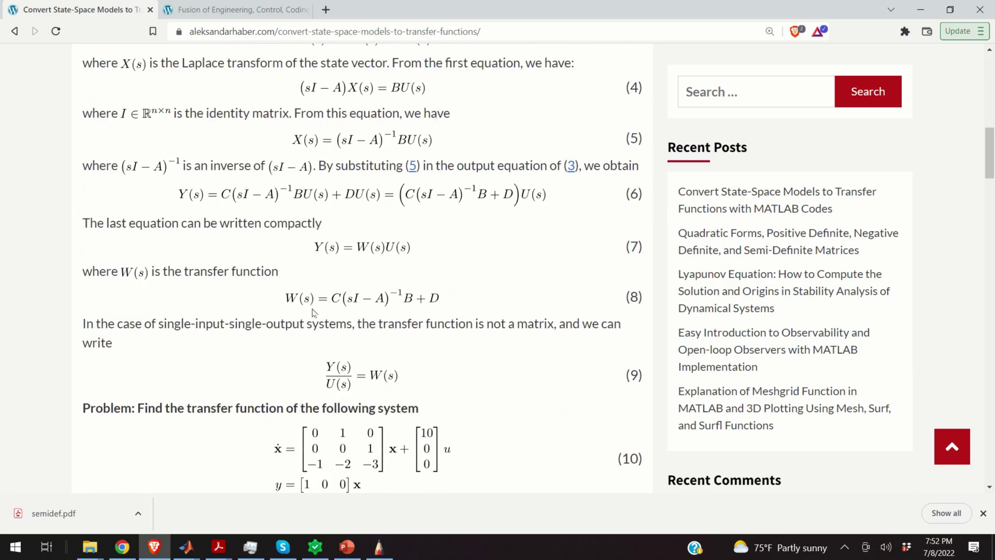
scroll(318, 311, "down", 4)
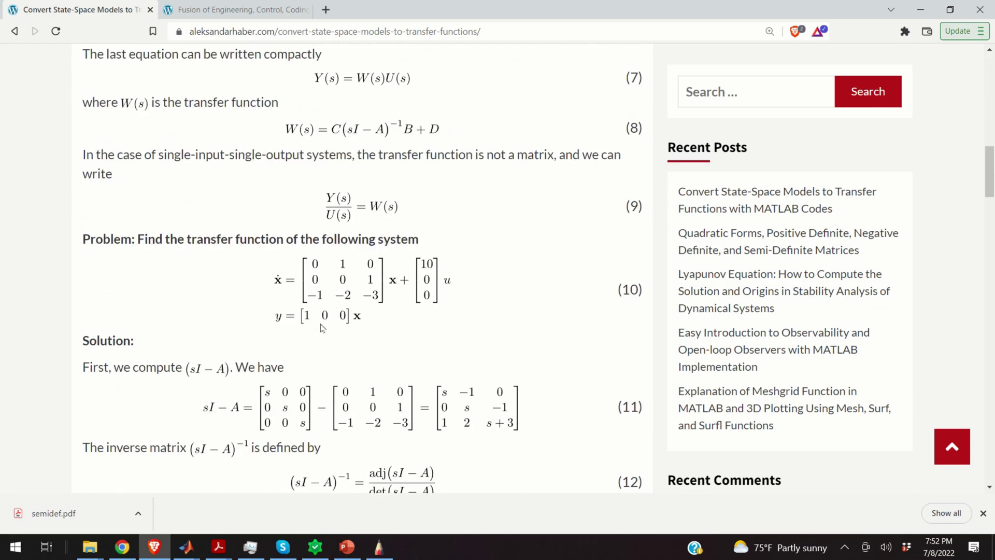
scroll(322, 325, "up", 9)
scroll(323, 325, "up", 5)
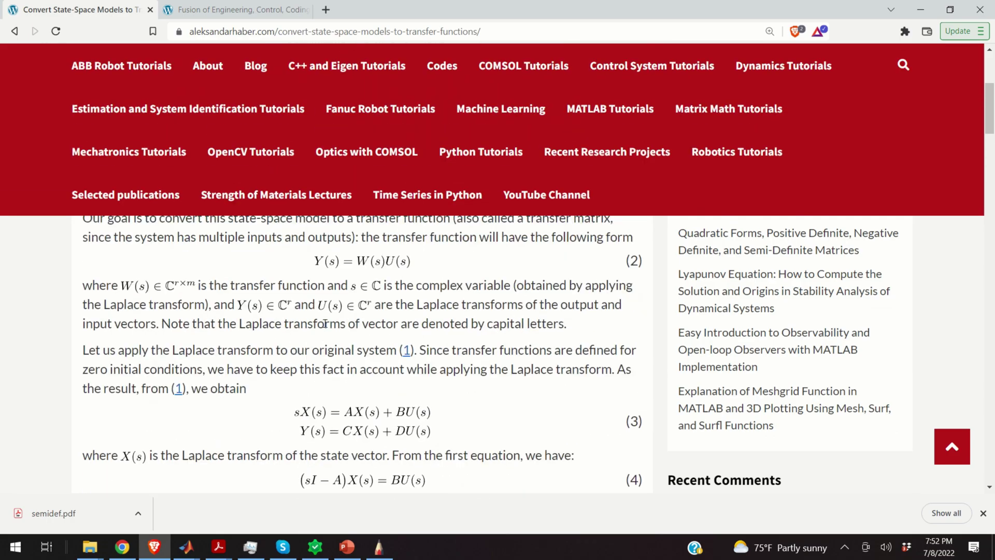
scroll(326, 326, "down", 5)
scroll(326, 325, "down", 8)
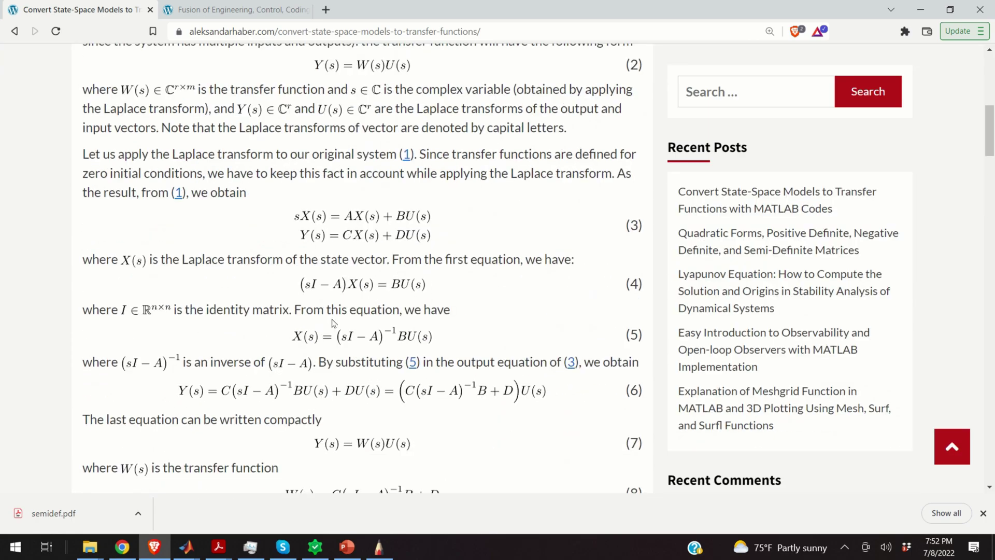
scroll(343, 305, "down", 20)
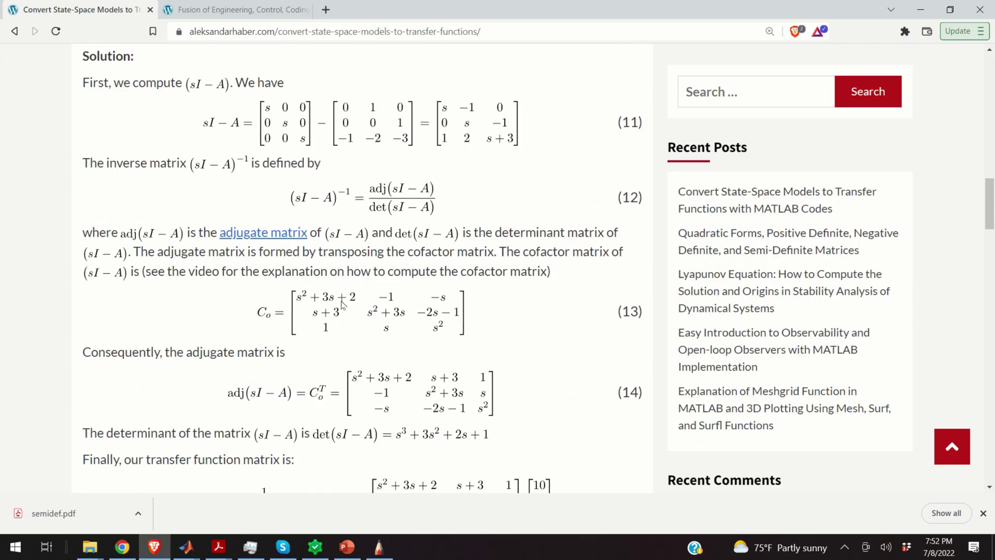
scroll(336, 311, "down", 9)
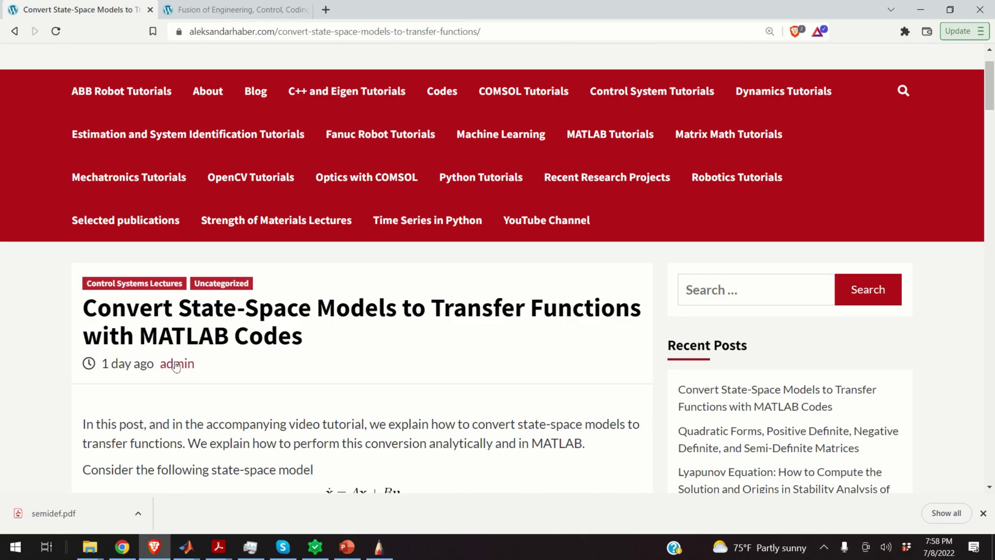
scroll(216, 364, "down", 5)
scroll(216, 364, "up", 6)
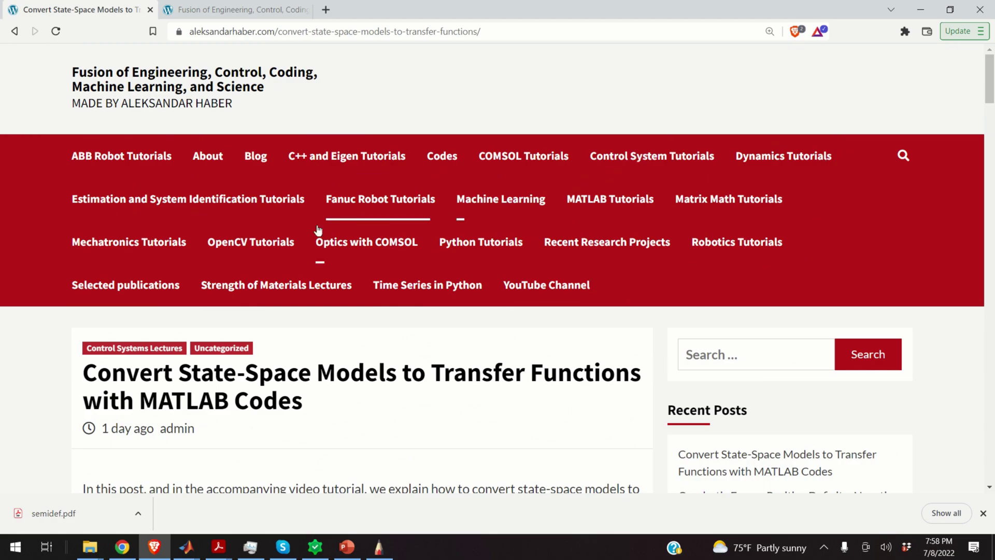
left_click(772, 162)
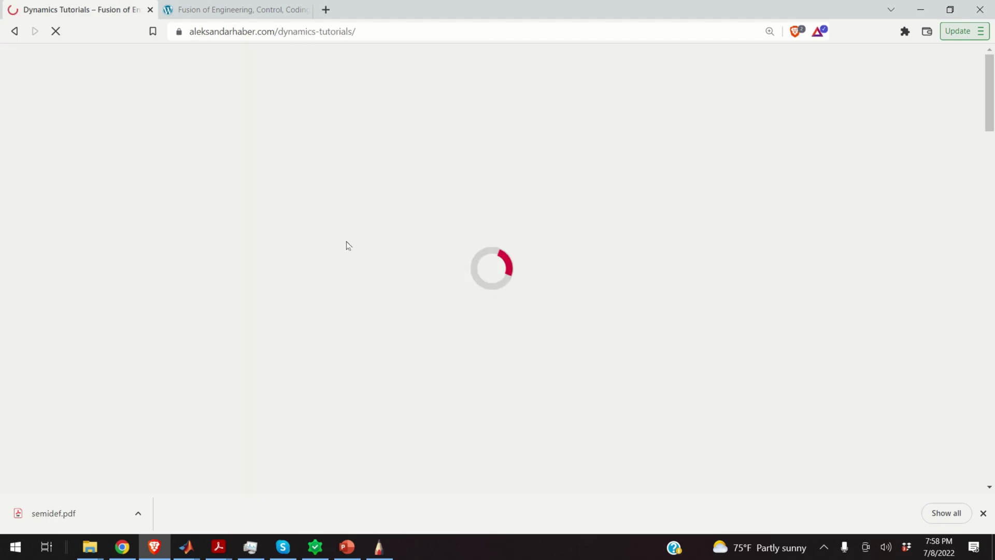
Look over the Dynamics page, then go to the Mechatronics Tutorials page
scroll(298, 274, "down", 6)
scroll(288, 277, "down", 5)
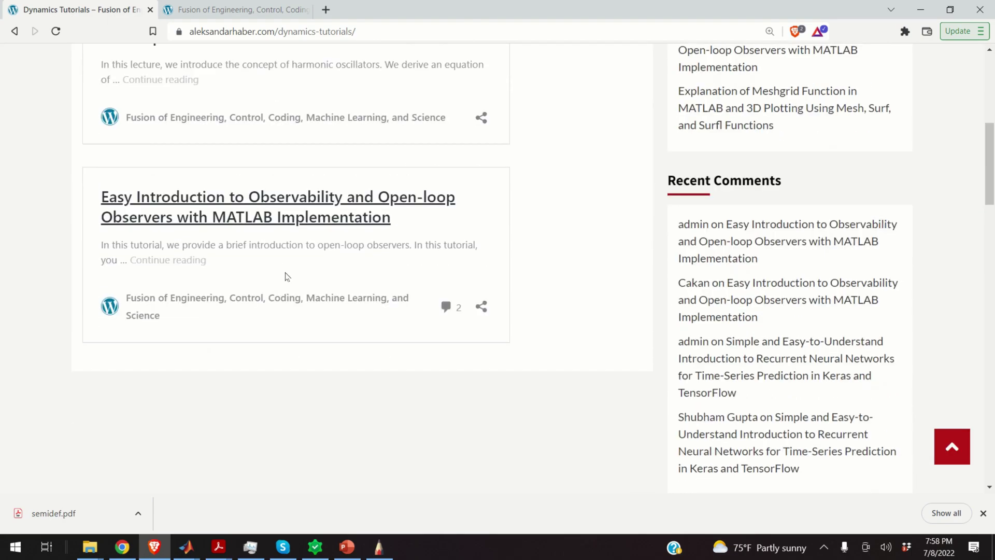
scroll(289, 290, "up", 15)
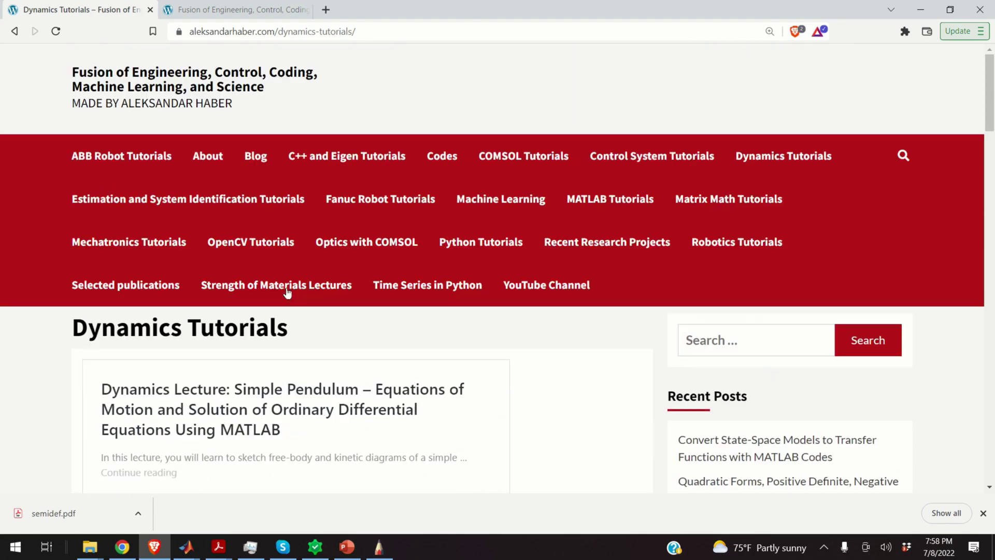
left_click(126, 246)
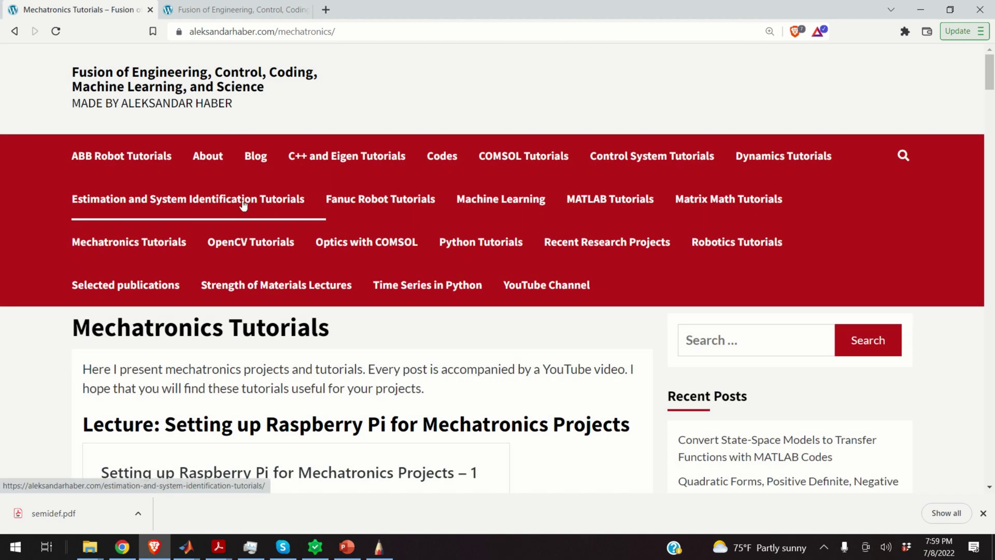
Go to the Control System Tutorials page and scroll down through its list
scroll(343, 319, "down", 1)
scroll(343, 319, "down", 10)
scroll(327, 322, "up", 11)
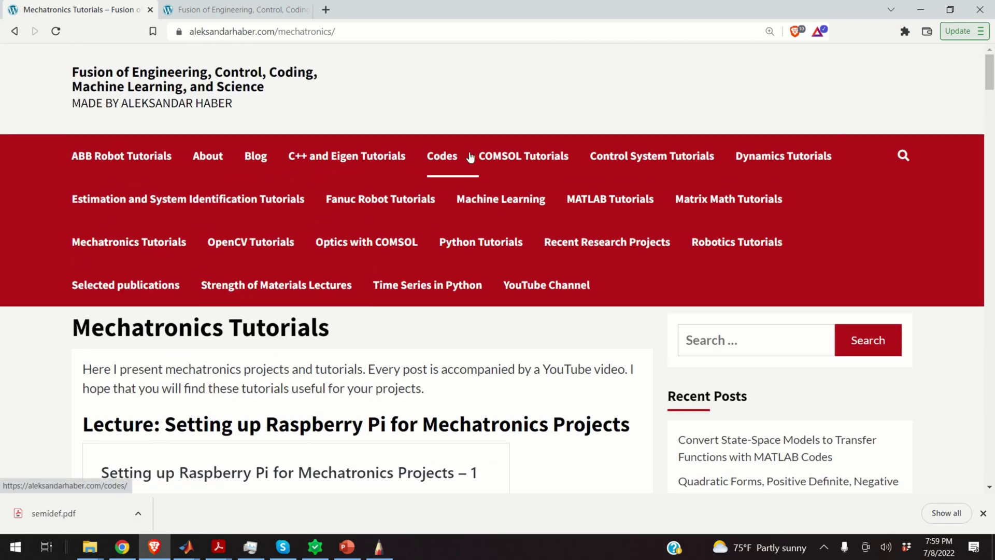
left_click(623, 156)
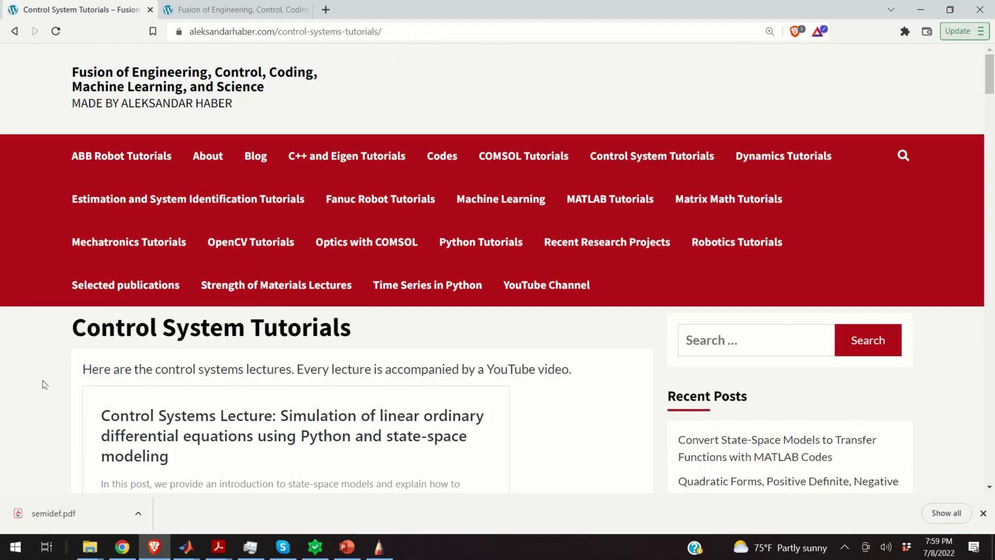
scroll(52, 374, "down", 1)
scroll(66, 374, "down", 13)
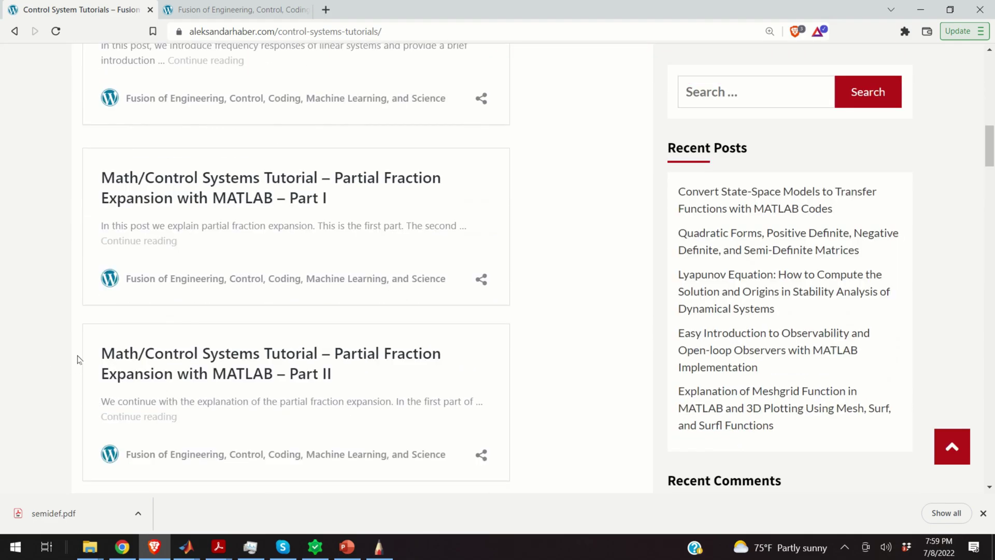
scroll(104, 295, "down", 10)
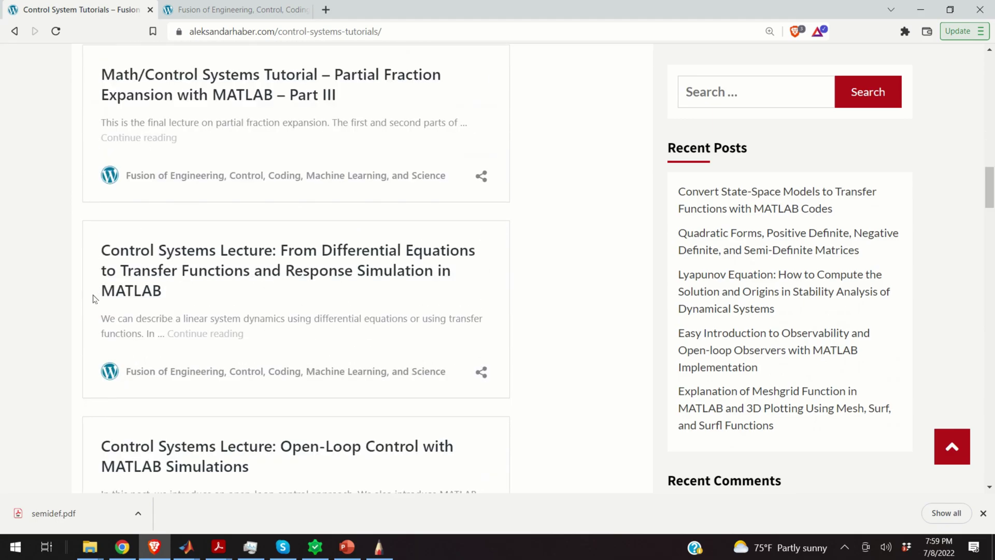
scroll(93, 298, "down", 14)
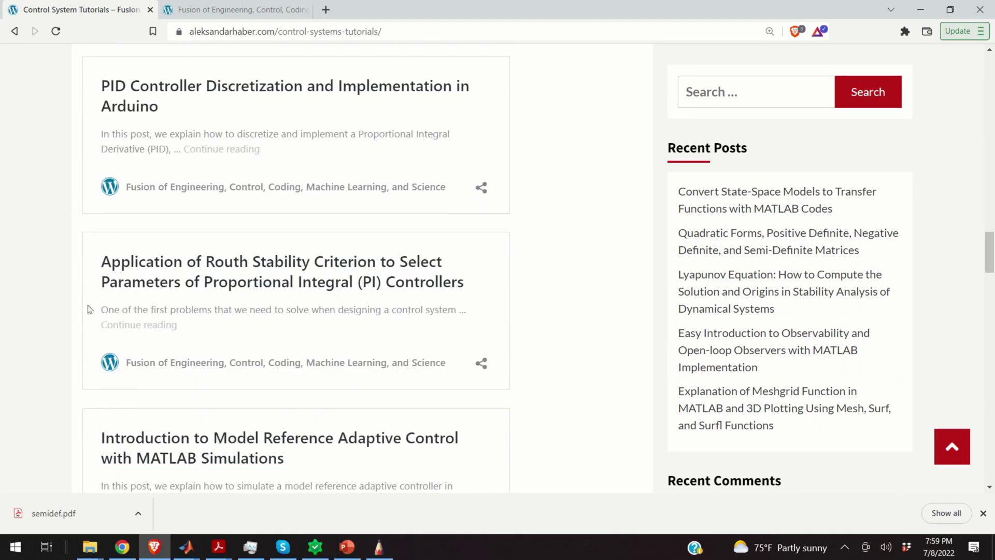
scroll(95, 313, "down", 10)
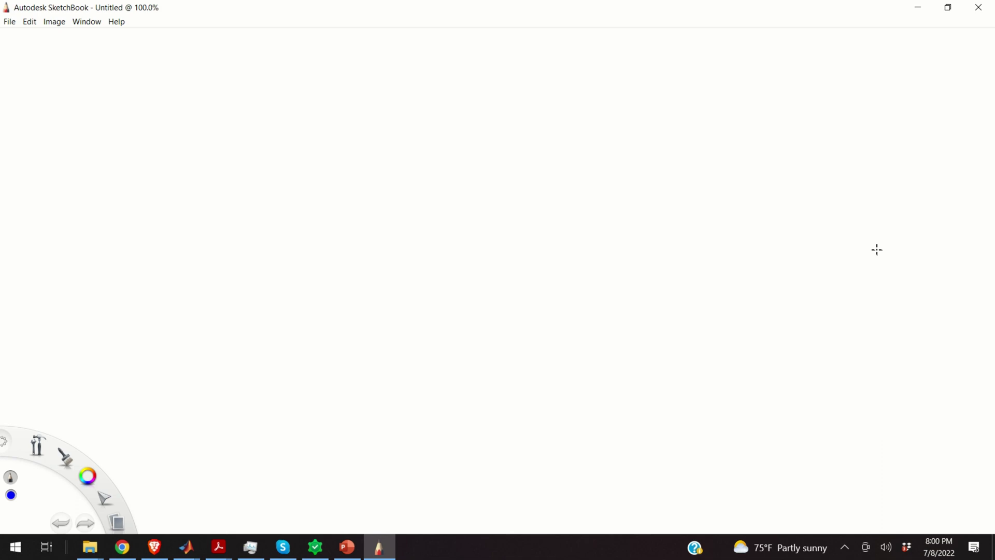
Handwrite the first equation ẋ = Ax + Bu at the top-left in blue
mouse_move(73, 63)
left_mouse_down()
mouse_move(62, 79)
mouse_move(98, 60)
left_mouse_up()
left_click(67, 53)
mouse_move(84, 72)
left_mouse_down()
mouse_move(113, 76)
mouse_move(125, 56)
mouse_move(128, 73)
mouse_move(189, 67)
left_mouse_up()
mouse_move(182, 57)
left_mouse_down()
mouse_move(182, 76)
mouse_move(203, 76)
mouse_move(208, 65)
mouse_move(203, 75)
left_mouse_up()
left_click_drag(226, 54, 242, 77)
Start the second line with y = Cx and add a comma and x after Bu
mouse_move(57, 97)
left_mouse_down()
mouse_move(65, 120)
mouse_move(74, 104)
mouse_move(102, 102)
left_mouse_up()
left_click_drag(89, 109, 152, 109)
left_click_drag(276, 69, 273, 78)
mouse_move(314, 51)
left_mouse_down()
mouse_move(296, 69)
mouse_move(336, 59)
left_mouse_up()
Write the dimensions x ∈ Rⁿ, u ∈ Rᵐ, y ∈ R, then list matrices A and B
mouse_move(355, 45)
left_mouse_down()
mouse_move(348, 65)
mouse_move(366, 65)
mouse_move(375, 38)
mouse_move(384, 69)
mouse_move(420, 49)
mouse_move(428, 64)
mouse_move(452, 66)
left_mouse_up()
mouse_move(440, 59)
left_mouse_down()
mouse_move(461, 63)
mouse_move(479, 40)
mouse_move(482, 53)
mouse_move(499, 37)
mouse_move(508, 62)
mouse_move(549, 48)
mouse_move(537, 75)
left_mouse_up()
mouse_move(575, 46)
left_mouse_down()
mouse_move(566, 66)
mouse_move(572, 55)
left_mouse_up()
mouse_move(595, 39)
left_mouse_down()
mouse_move(585, 61)
mouse_move(605, 57)
mouse_move(617, 32)
mouse_move(631, 33)
mouse_move(623, 68)
mouse_move(664, 59)
left_mouse_up()
mouse_move(649, 53)
left_mouse_down()
mouse_move(663, 52)
mouse_move(669, 65)
mouse_move(695, 42)
mouse_move(690, 60)
mouse_move(747, 60)
left_mouse_up()
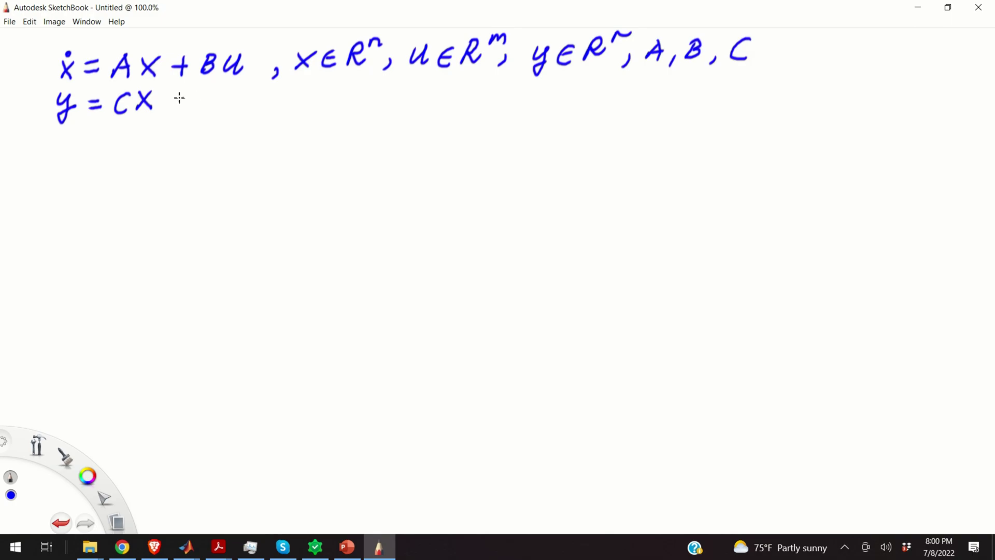
Finish y = Cx + Du, complete the list A, B, C, D, and draw a downward arrow below
left_click_drag(167, 103, 181, 103)
mouse_move(176, 94)
left_mouse_down()
mouse_move(204, 90)
mouse_move(190, 109)
mouse_move(230, 103)
left_mouse_up()
mouse_move(761, 54)
left_mouse_down()
mouse_move(787, 46)
mouse_move(770, 65)
left_mouse_up()
left_click_drag(772, 43, 774, 62)
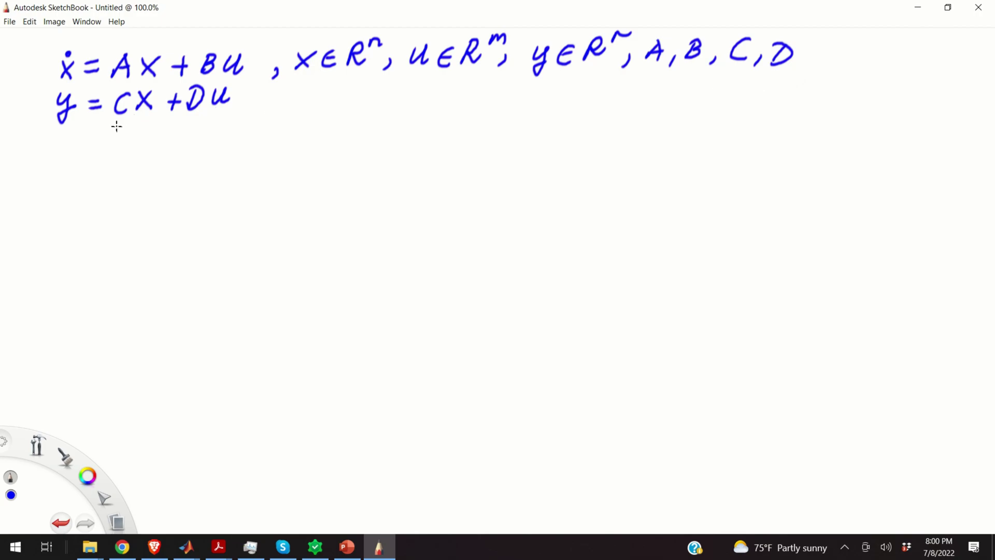
mouse_move(117, 128)
left_mouse_down()
mouse_move(120, 150)
mouse_move(140, 150)
mouse_move(123, 173)
mouse_move(103, 157)
left_mouse_up()
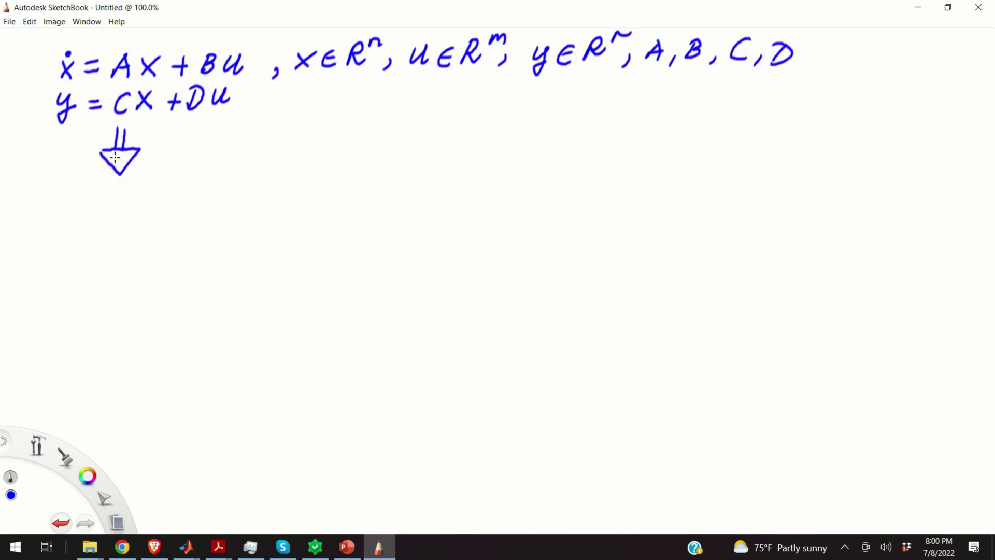
Handwrite W(s) in blue beneath the downward arrow
mouse_move(49, 187)
left_mouse_down()
mouse_move(53, 210)
mouse_move(68, 189)
mouse_move(95, 199)
mouse_move(87, 207)
mouse_move(100, 186)
mouse_move(102, 209)
left_mouse_up()
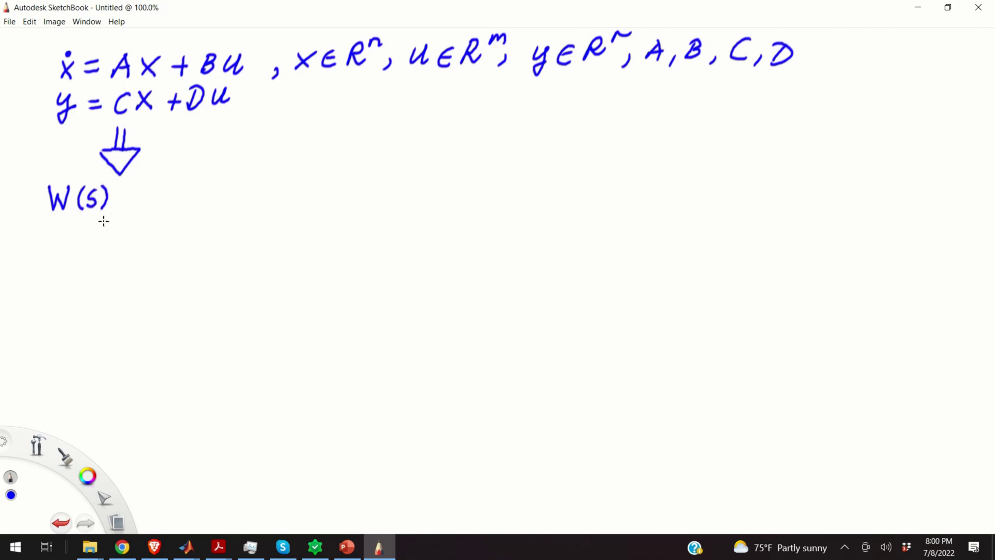